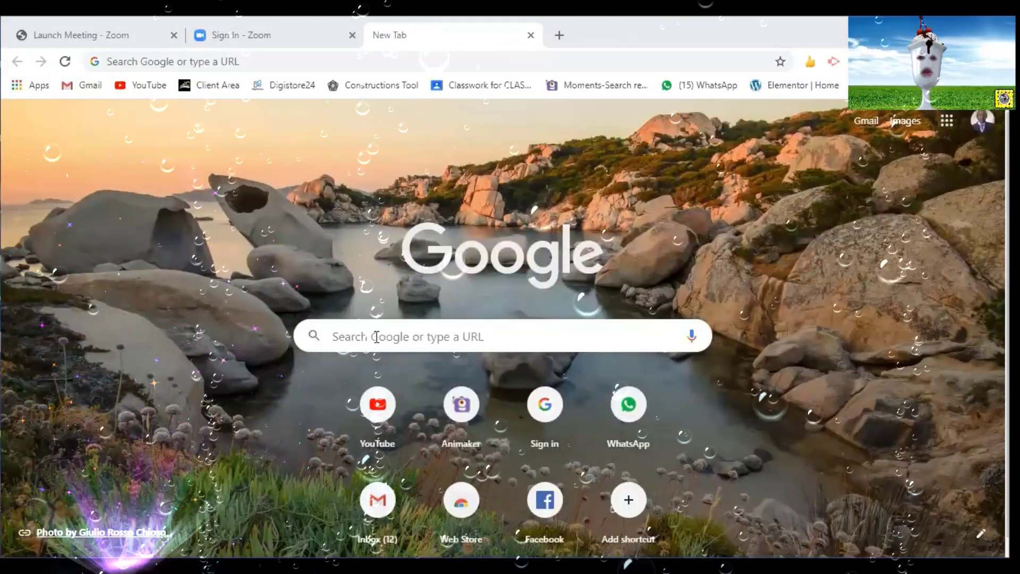
Search the web for 'gsuite login'
left_click(375, 341)
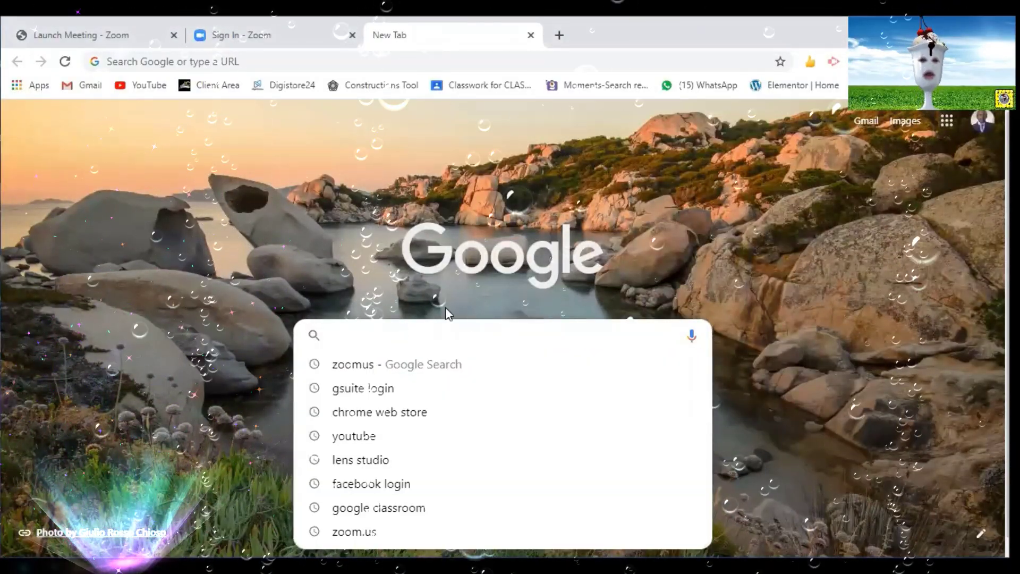
type("gsi")
key("BackSpace")
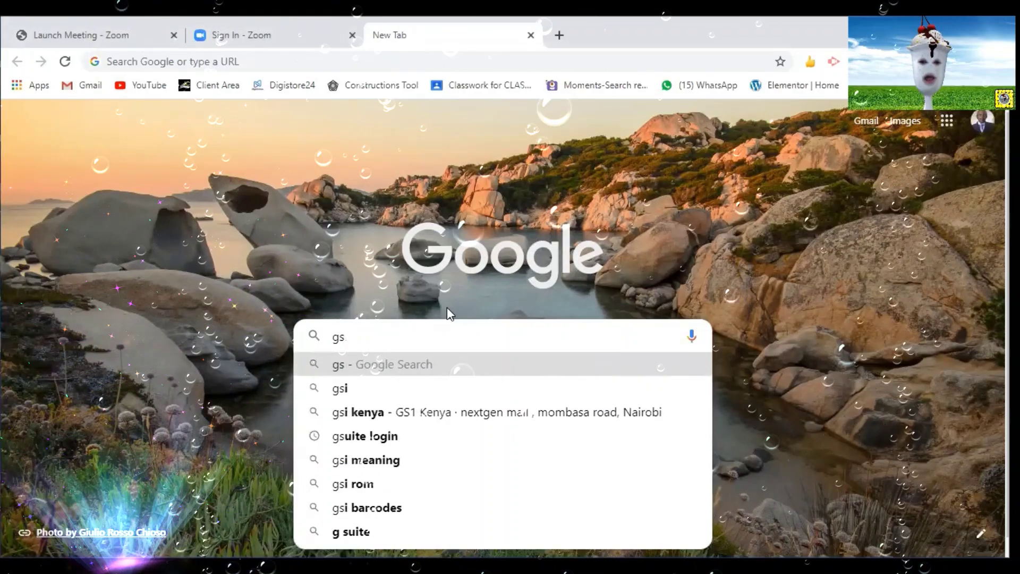
type("uite ")
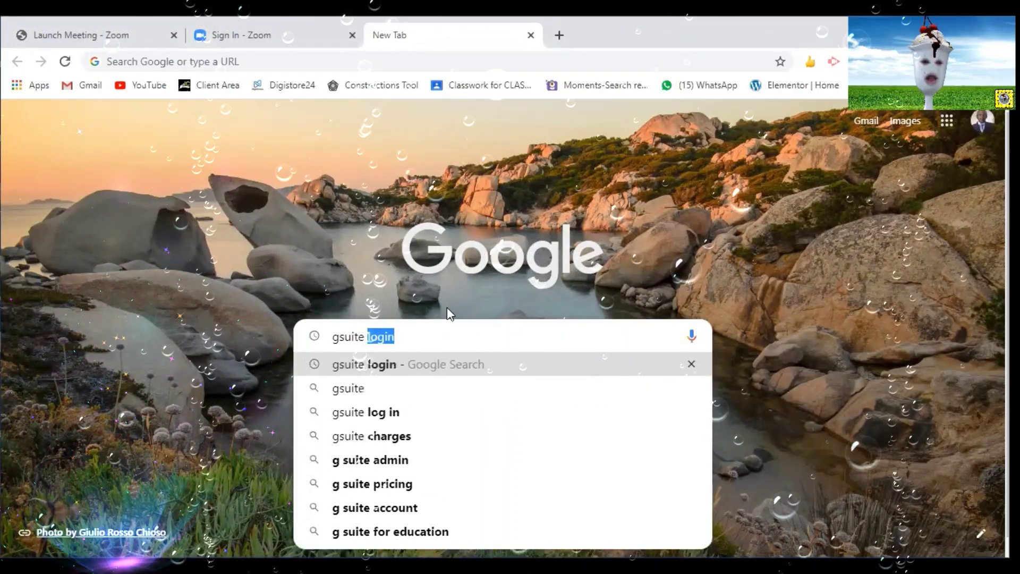
type("login")
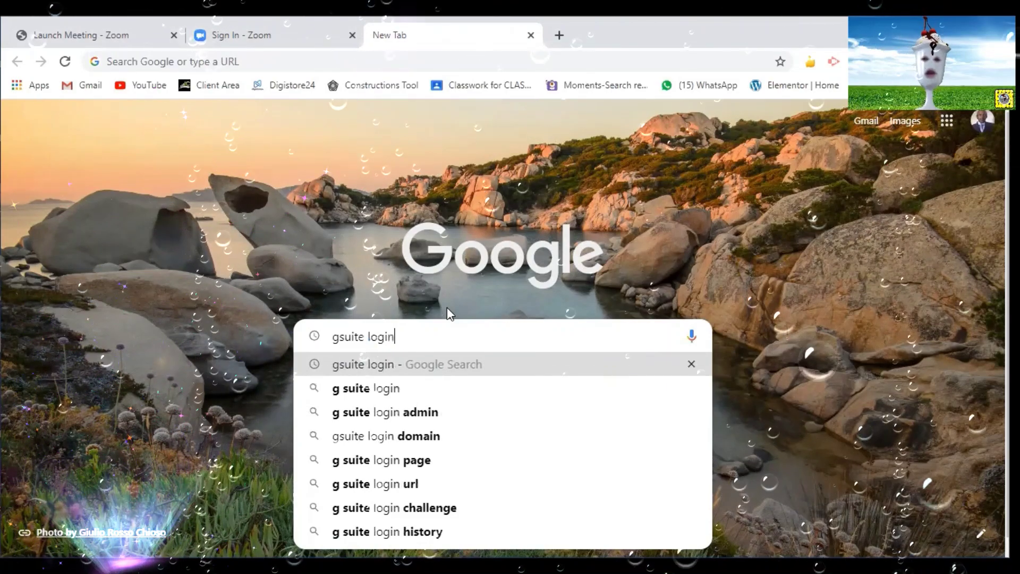
key("Return")
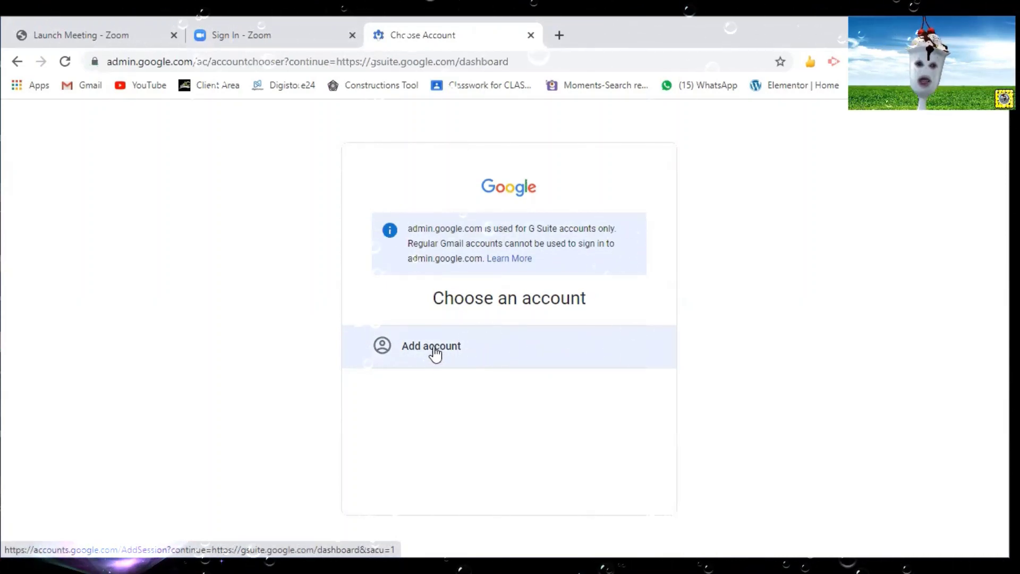
Start adding a new account and clear the previously filled e-mail address
left_click(441, 351)
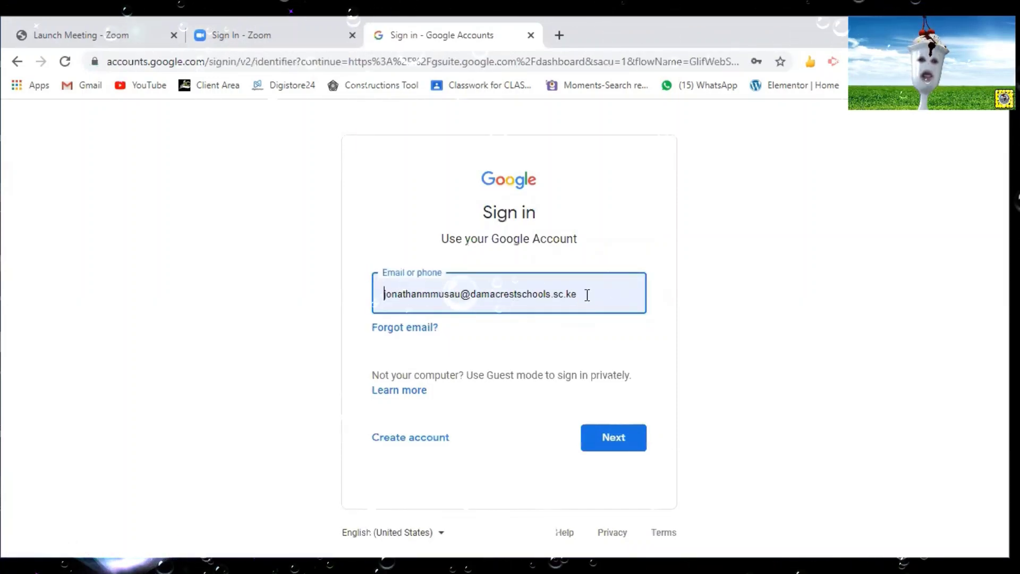
left_click_drag(587, 295, 376, 294)
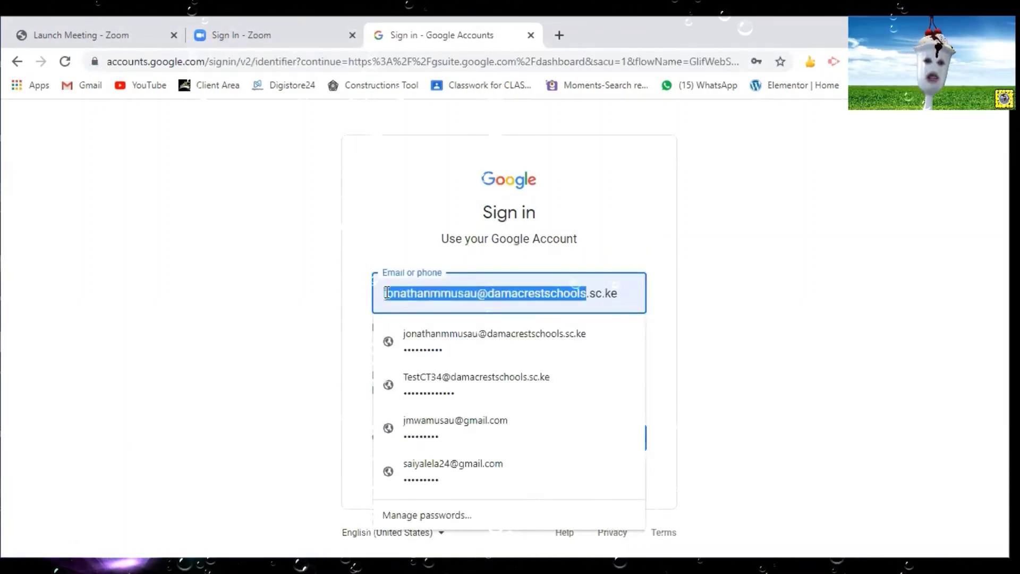
key("BackSpace")
left_click(470, 301)
key("BackSpace")
key("BackSpace")
key("BackSpace")
key("BackSpace")
key("BackSpace")
key("BackSpace")
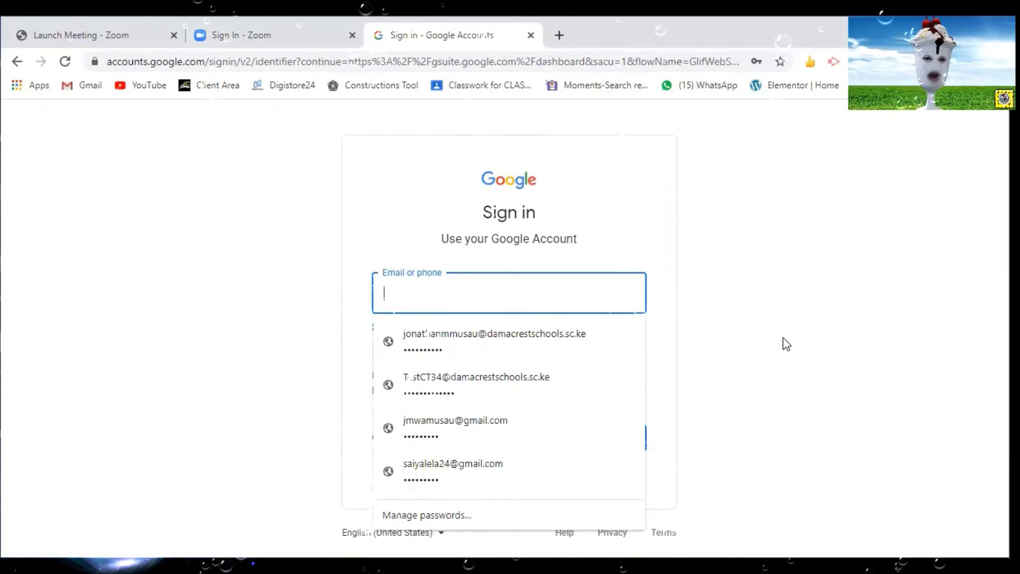
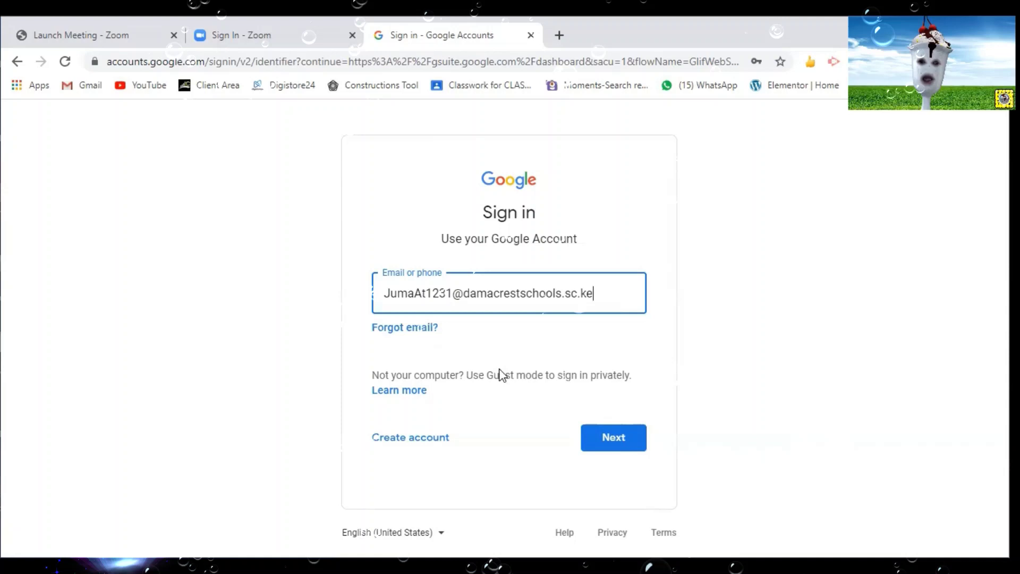
Go to the password step, replace the autofilled password with the child's password, and reveal it
left_click(619, 441)
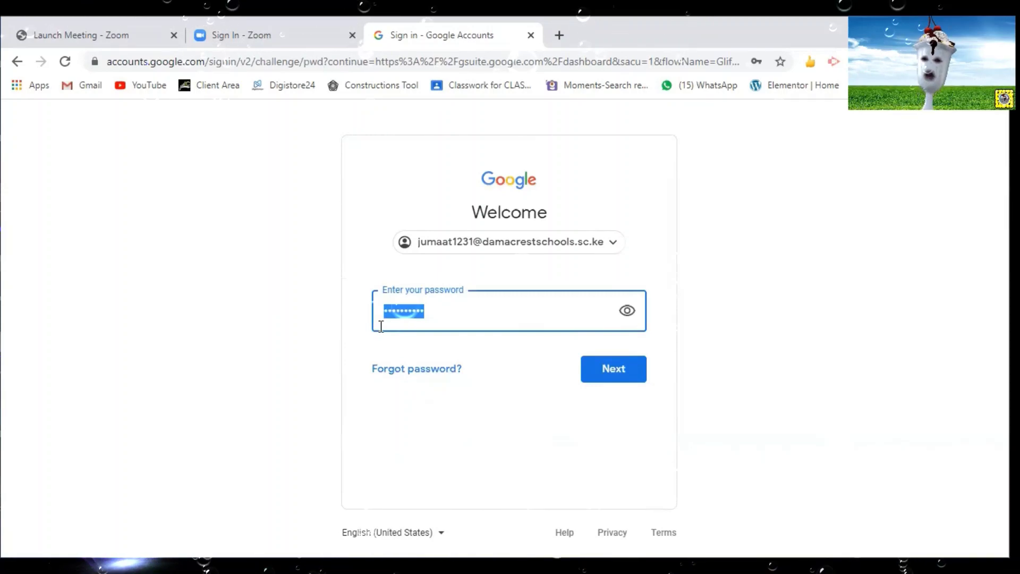
key("BackSpace")
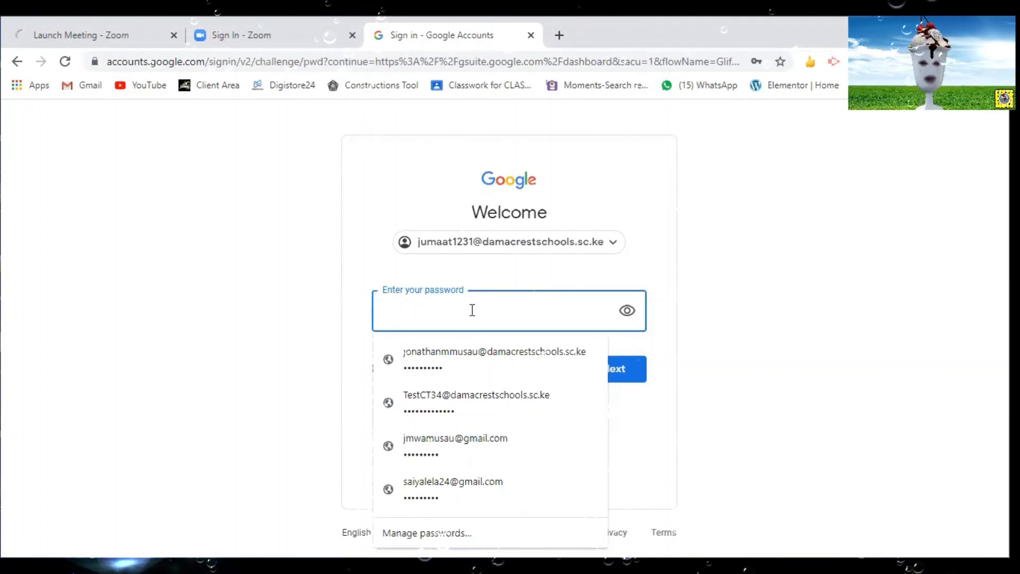
left_click(475, 308)
left_click(627, 310)
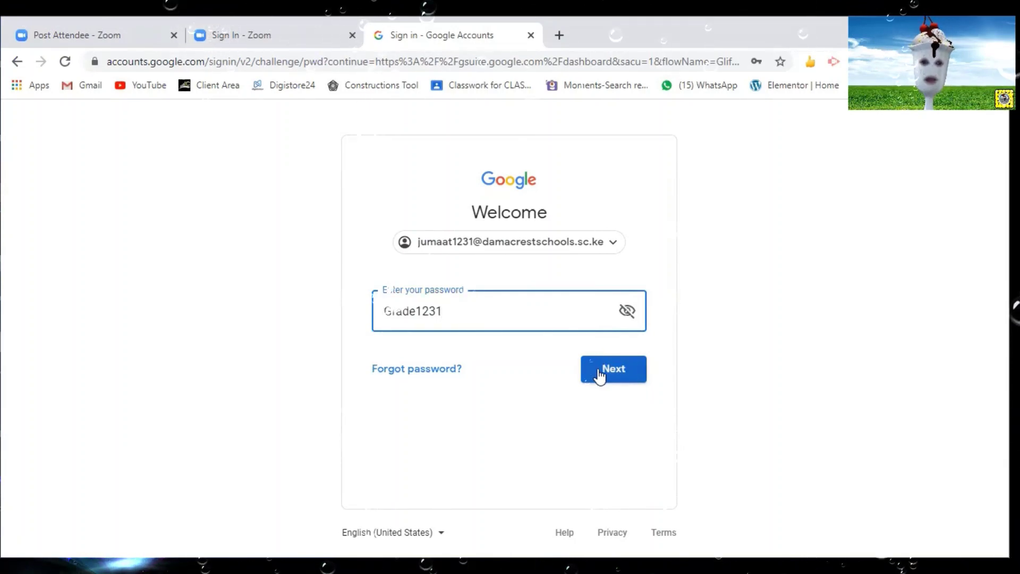
Sign in, choose Never for saving the password, and scroll to the Accept button
left_click(600, 372)
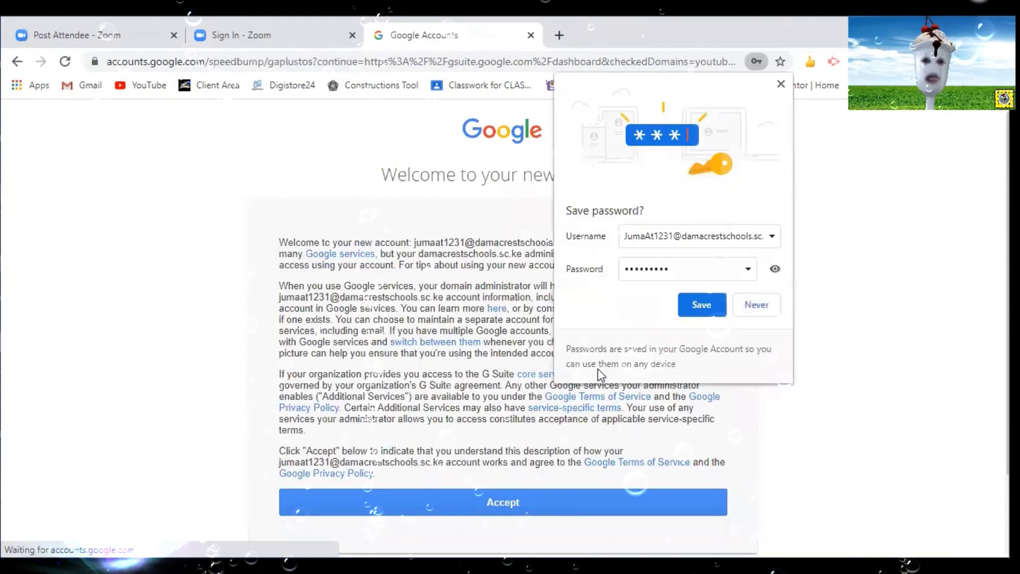
left_click(756, 306)
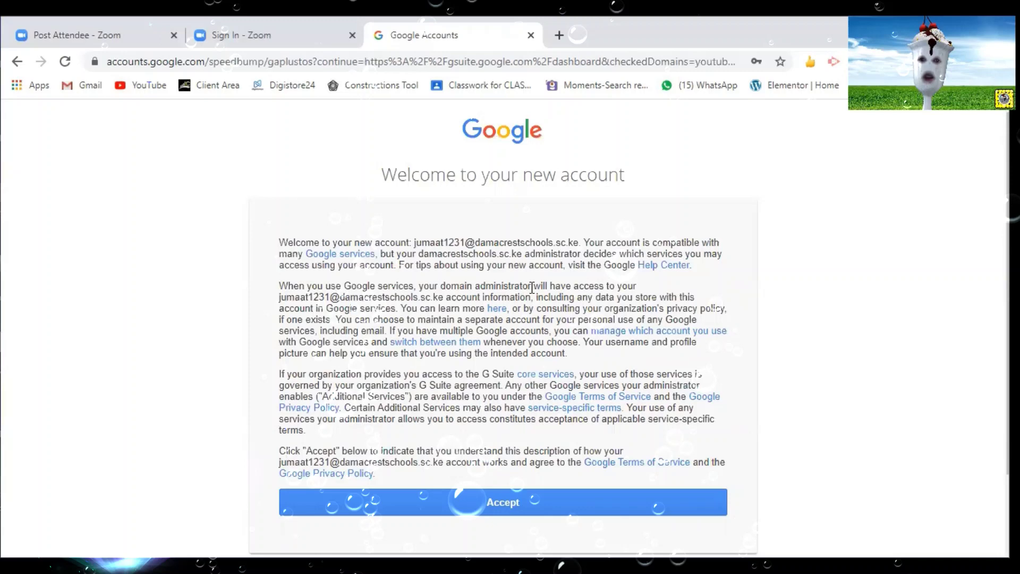
scroll(493, 345, "down", 3)
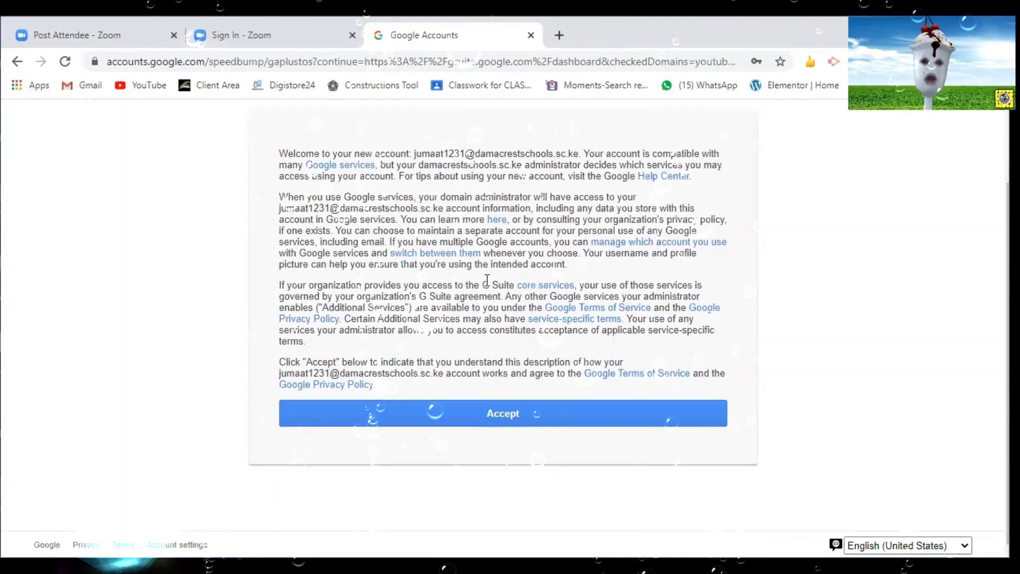
Accept the new-account terms and scroll down the following page
left_click(502, 412)
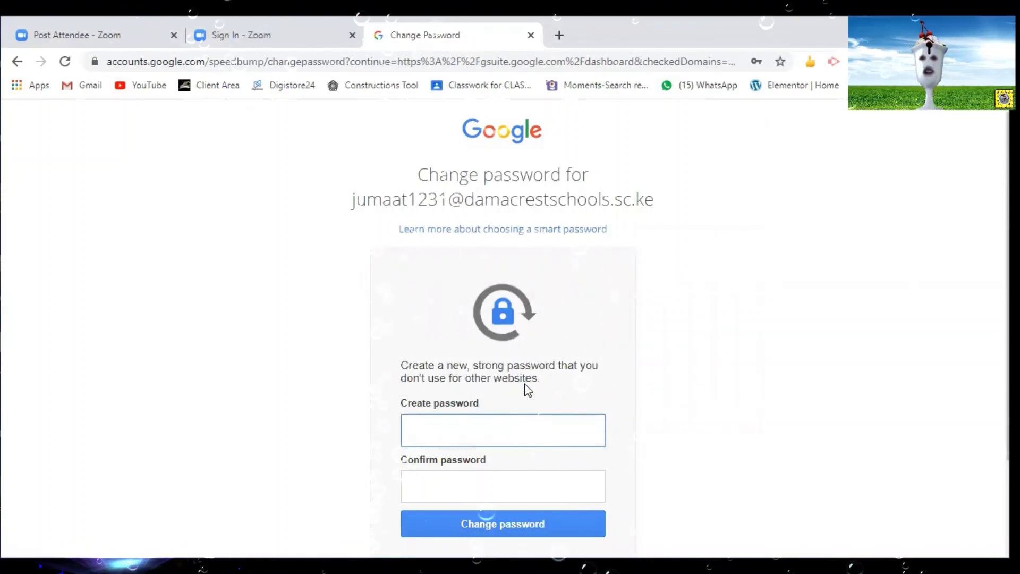
scroll(476, 262, "down", 2)
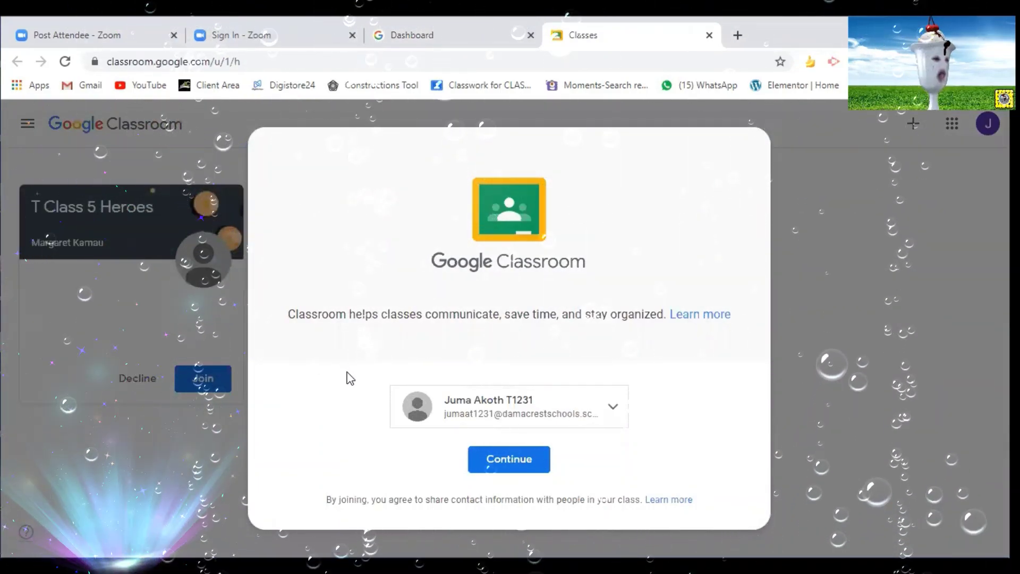
Confirm the school account, pick 'I'm a student', and join T Class 5 Heroes
key("Return")
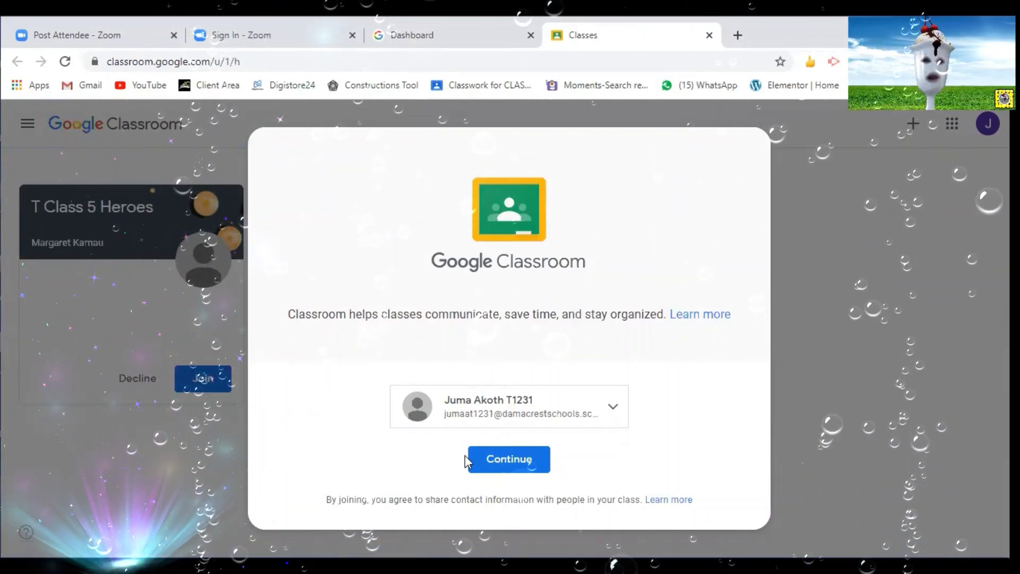
left_click(488, 463)
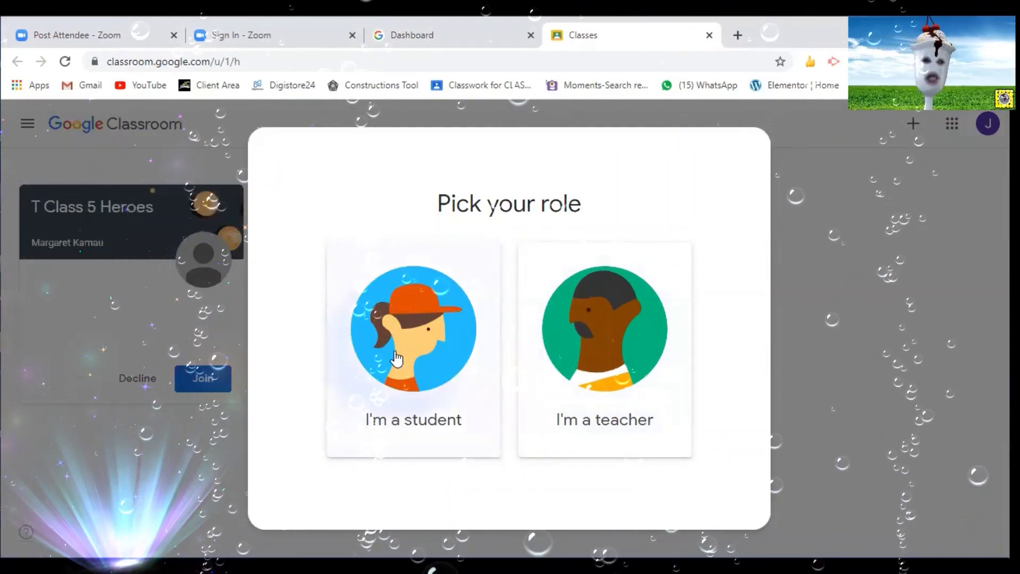
left_click(396, 359)
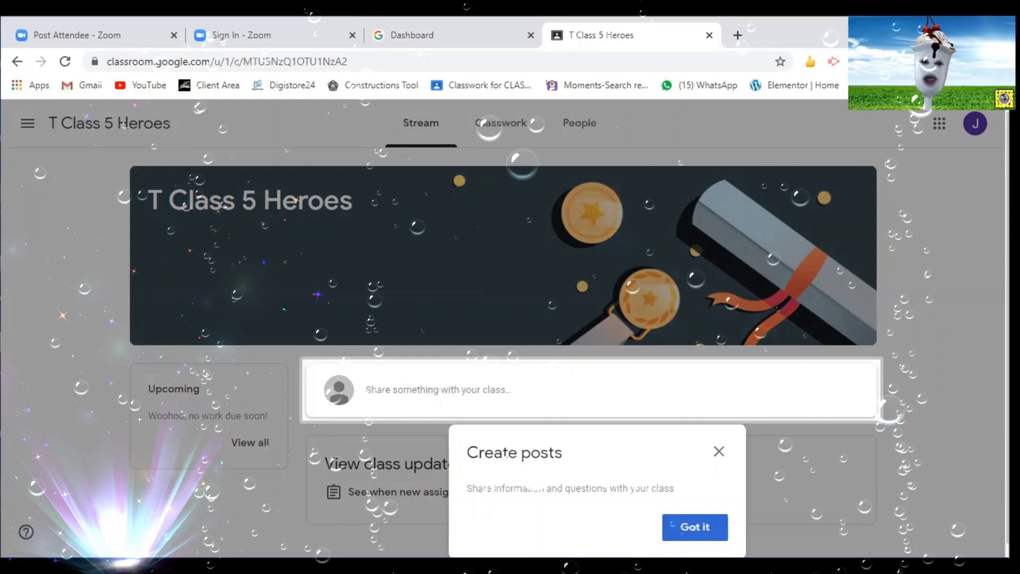
Dismiss the Create posts tip and move from Classwork to the People tab
left_click(686, 526)
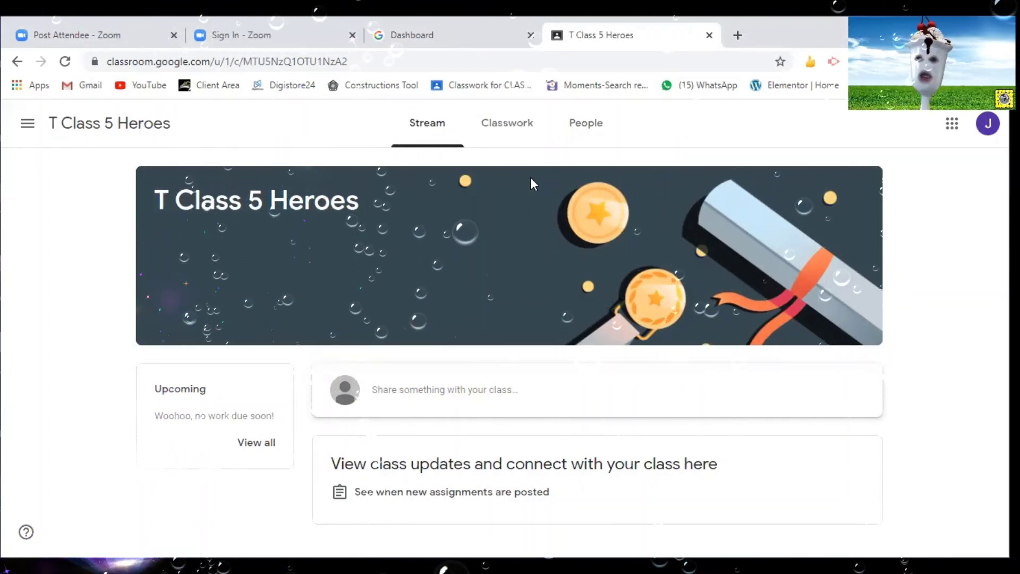
left_click(502, 132)
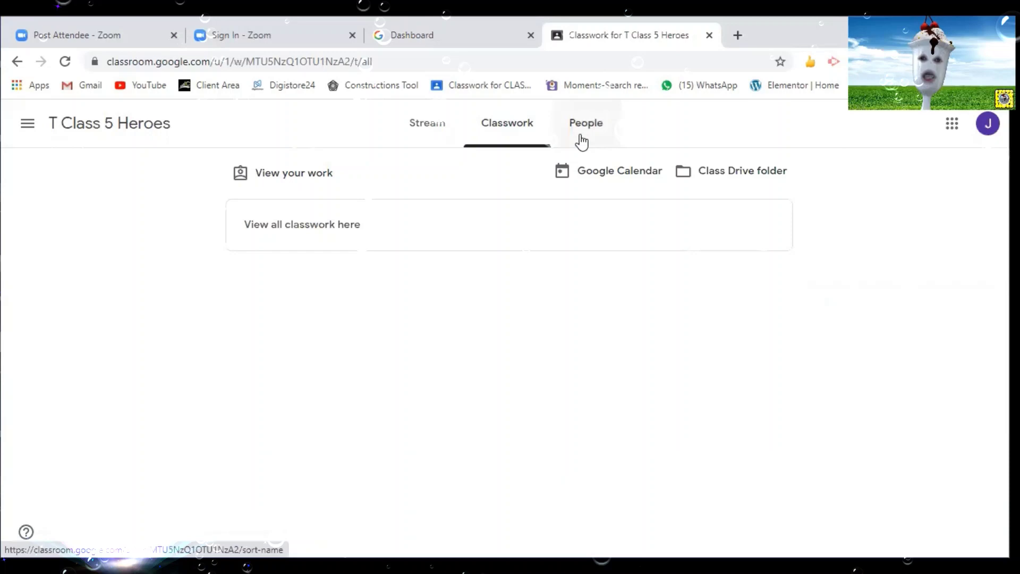
left_click(584, 134)
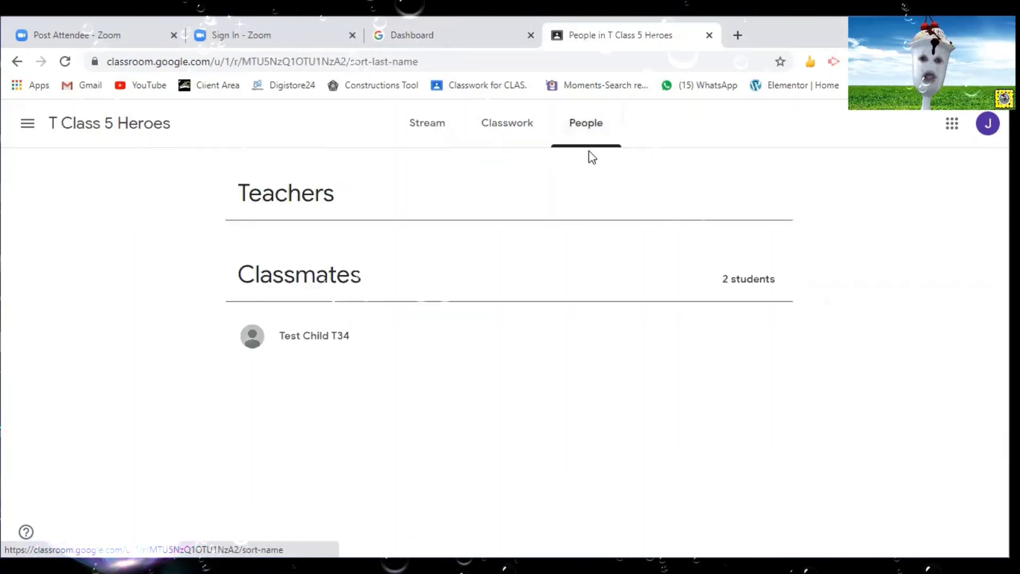